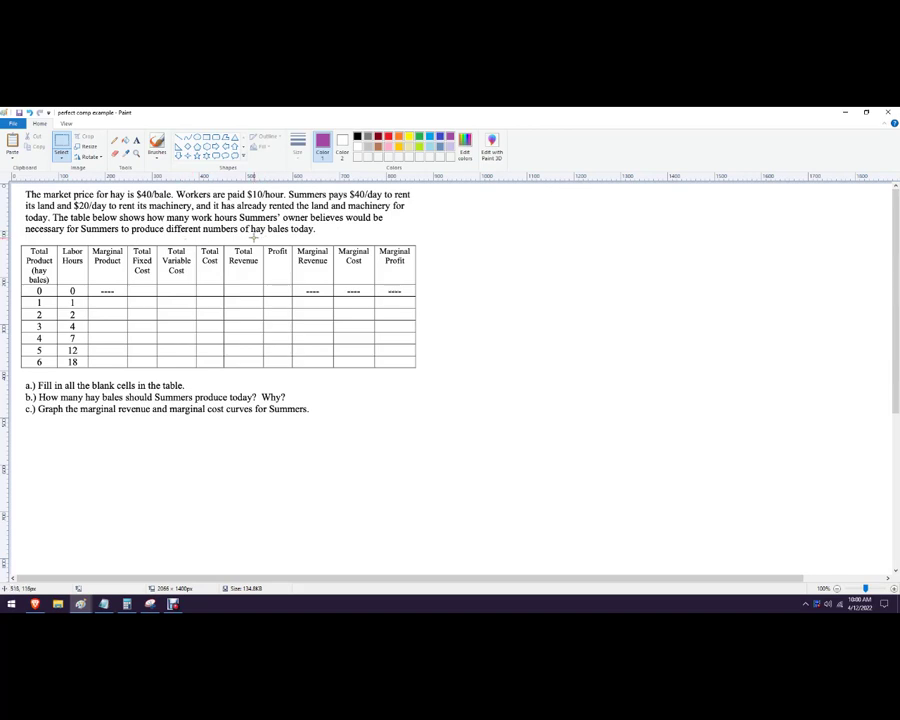
# Handwrite 60 with the brush in every Total Fixed Cost cell, for 0 through 6 hay bales.
pyautogui.click(137, 140)
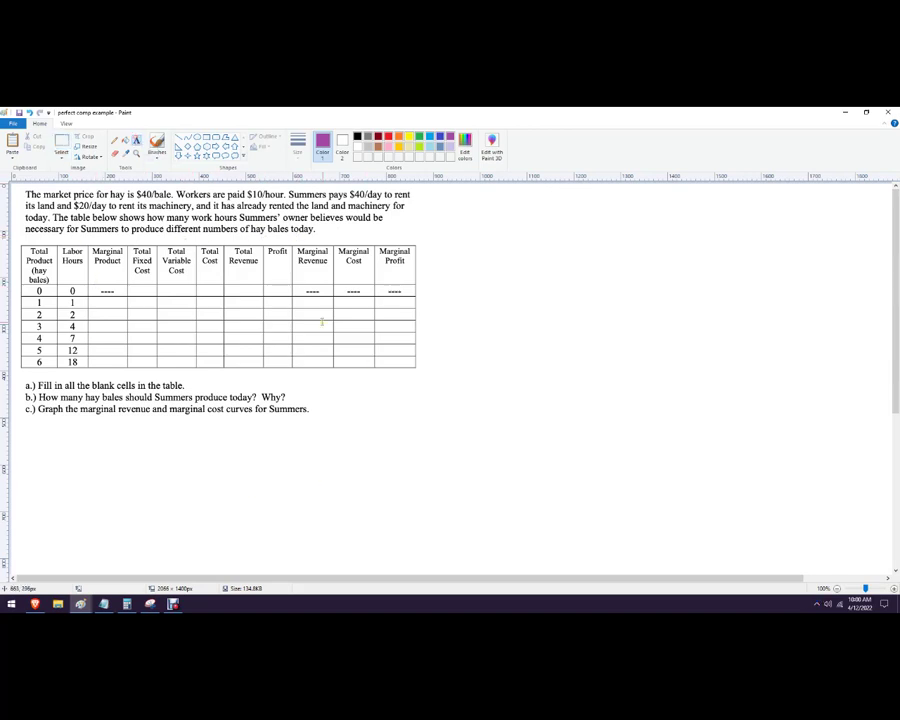
pyautogui.click(157, 143)
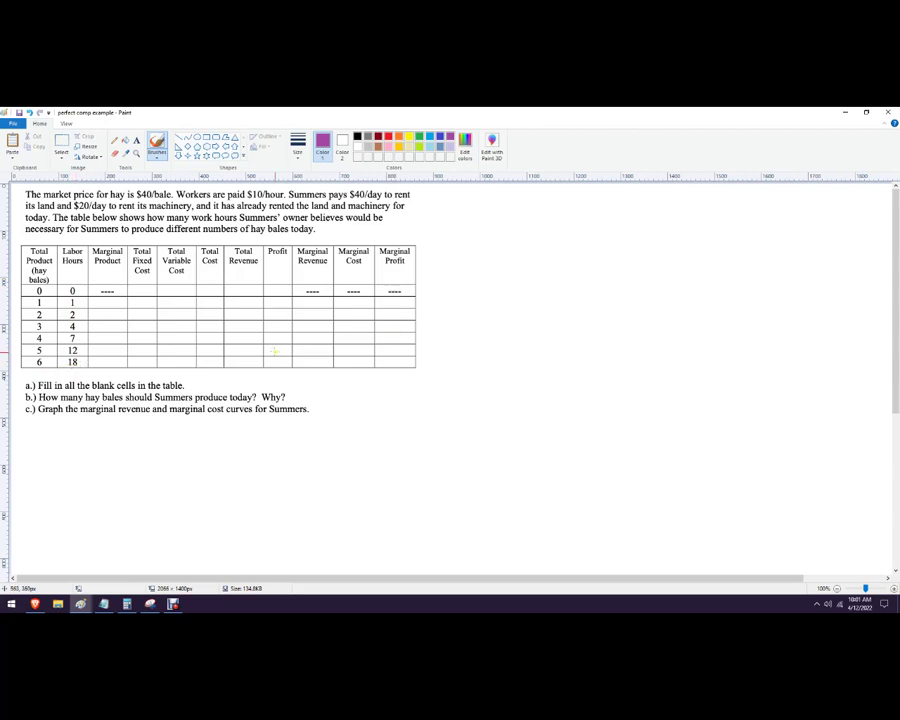
pyautogui.moveTo(135, 290); pyautogui.dragTo(146, 289)
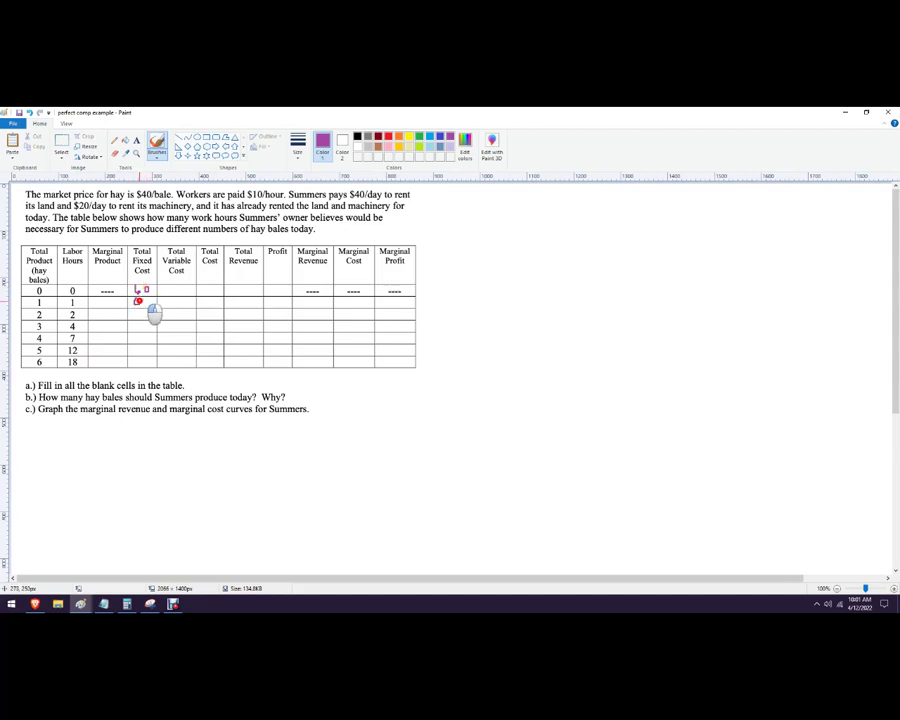
pyautogui.moveTo(142, 304); pyautogui.dragTo(142, 302)
pyautogui.moveTo(137, 311)
pyautogui.mouseDown()
pyautogui.moveTo(145, 317)
pyautogui.moveTo(137, 327)
pyautogui.moveTo(146, 326)
pyautogui.moveTo(138, 364)
pyautogui.moveTo(147, 362)
pyautogui.mouseUp()
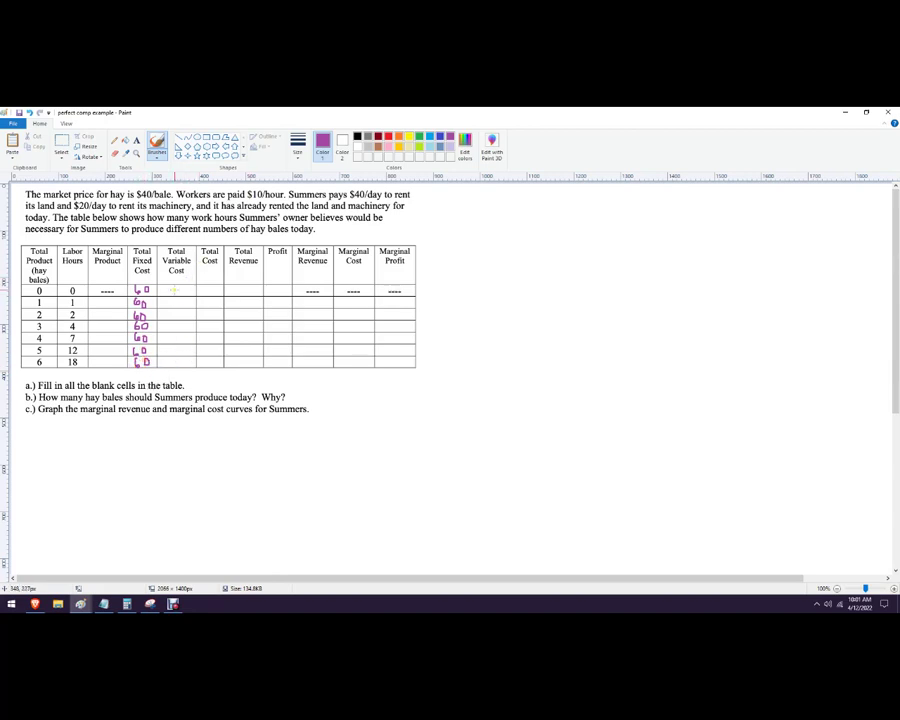
# Fill the Total Variable Cost column with 0, 10, 20, 40, 70, 120 and 180 for 0 through 6 bales.
pyautogui.moveTo(179, 287); pyautogui.dragTo(178, 291)
pyautogui.moveTo(172, 298)
pyautogui.mouseDown()
pyautogui.moveTo(172, 307)
pyautogui.moveTo(180, 299)
pyautogui.moveTo(171, 332)
pyautogui.moveTo(179, 325)
pyautogui.mouseUp()
pyautogui.click(166, 311)
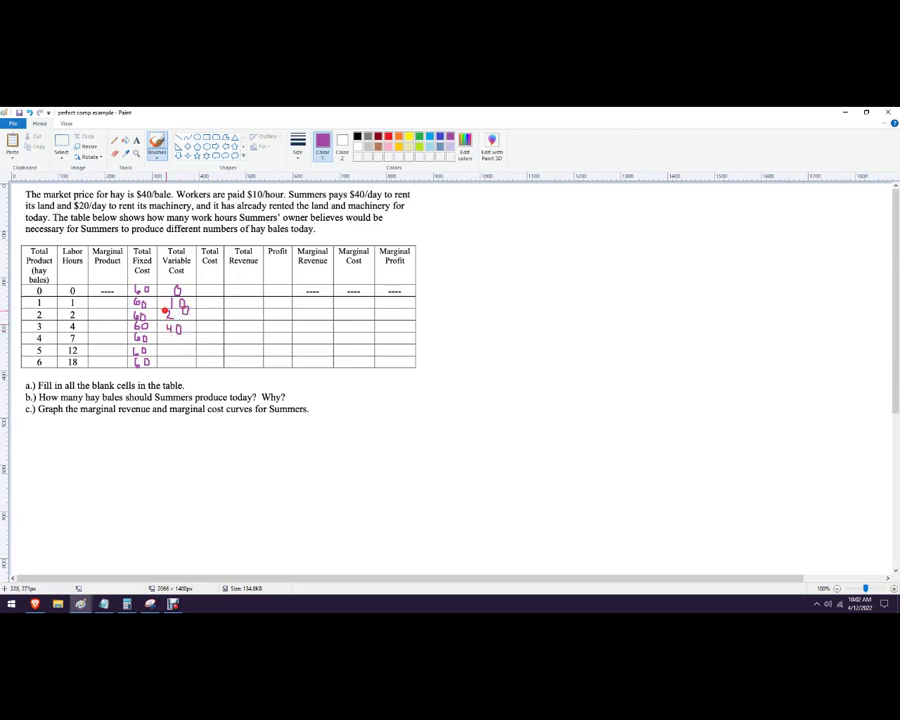
pyautogui.moveTo(169, 336)
pyautogui.mouseDown()
pyautogui.moveTo(167, 355)
pyautogui.moveTo(180, 355)
pyautogui.mouseUp()
pyautogui.moveTo(189, 346)
pyautogui.mouseDown()
pyautogui.moveTo(168, 366)
pyautogui.moveTo(179, 360)
pyautogui.mouseUp()
pyautogui.moveTo(188, 359); pyautogui.dragTo(186, 362)
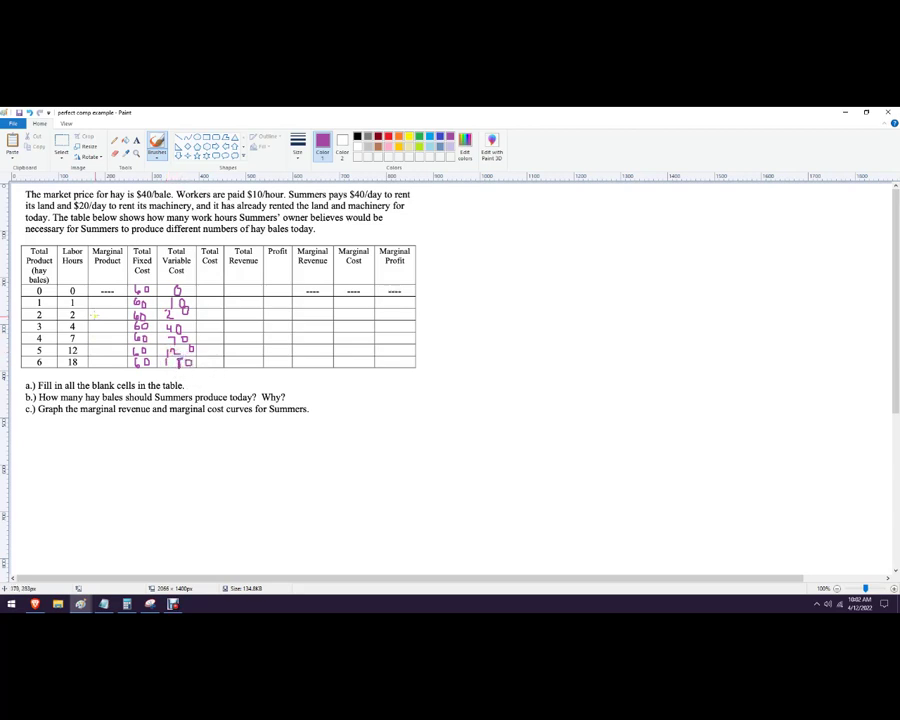
# Write the formula ΔTP/ΔL under the Marginal Product heading and enter 1, 1 and 0.5 for 1 to 3 bales.
pyautogui.moveTo(95, 266)
pyautogui.mouseDown()
pyautogui.moveTo(110, 267)
pyautogui.moveTo(107, 275)
pyautogui.moveTo(119, 268)
pyautogui.moveTo(123, 279)
pyautogui.moveTo(99, 286)
pyautogui.mouseUp()
pyautogui.moveTo(113, 283); pyautogui.dragTo(119, 287)
pyautogui.click(105, 316)
pyautogui.moveTo(96, 324); pyautogui.dragTo(105, 331)
pyautogui.click(102, 328)
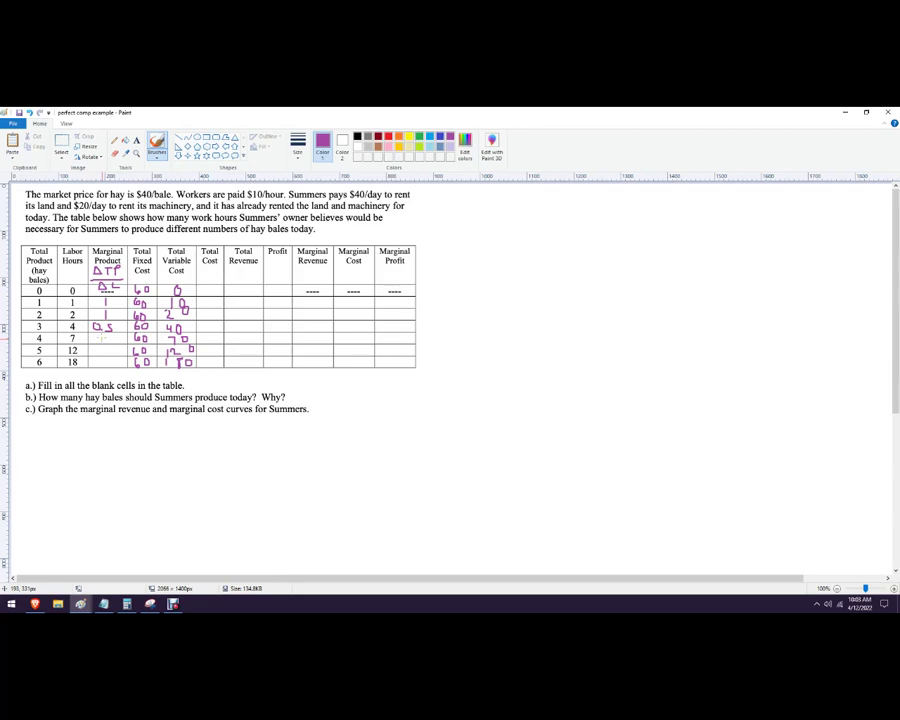
# Complete the Marginal Product column with 0.33, 0.2 and 0.167 for 4, 5 and 6 bales.
pyautogui.moveTo(98, 335); pyautogui.dragTo(115, 342)
pyautogui.click(103, 341)
pyautogui.moveTo(96, 350); pyautogui.dragTo(115, 353)
pyautogui.click(103, 353)
pyautogui.moveTo(95, 358); pyautogui.dragTo(115, 364)
pyautogui.click(103, 365)
pyautogui.moveTo(118, 358); pyautogui.dragTo(124, 368)
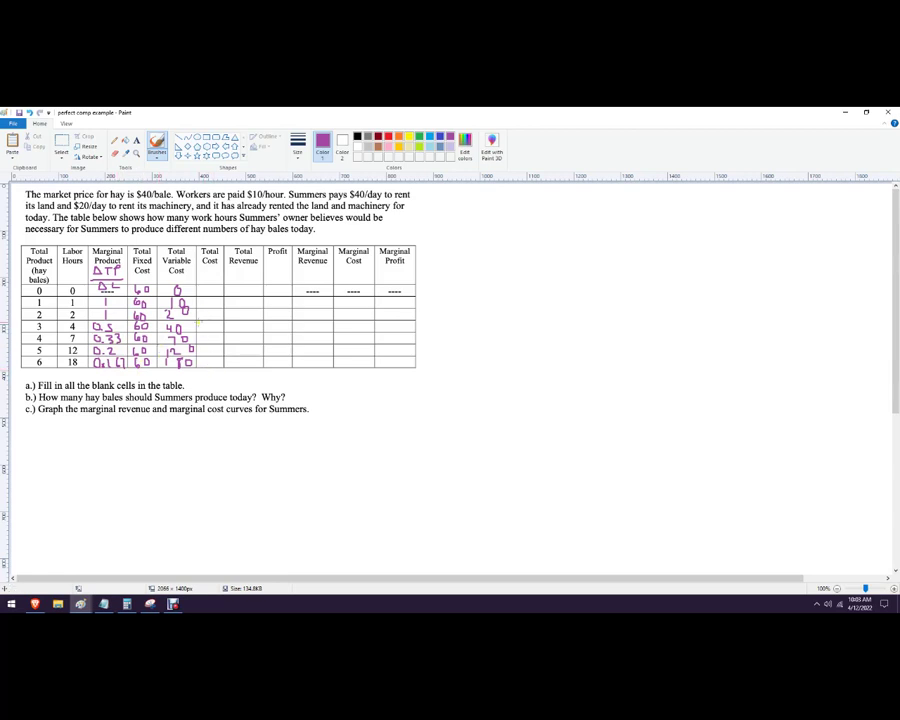
# Write FC+VC above Total Cost and fill its column with 60, 70, 80, 100, 130, 180 and 240.
pyautogui.moveTo(193, 234)
pyautogui.mouseDown()
pyautogui.moveTo(193, 242)
pyautogui.moveTo(218, 233)
pyautogui.moveTo(223, 242)
pyautogui.mouseUp()
pyautogui.moveTo(207, 286)
pyautogui.mouseDown()
pyautogui.moveTo(203, 343)
pyautogui.moveTo(216, 338)
pyautogui.moveTo(204, 355)
pyautogui.moveTo(219, 351)
pyautogui.mouseUp()
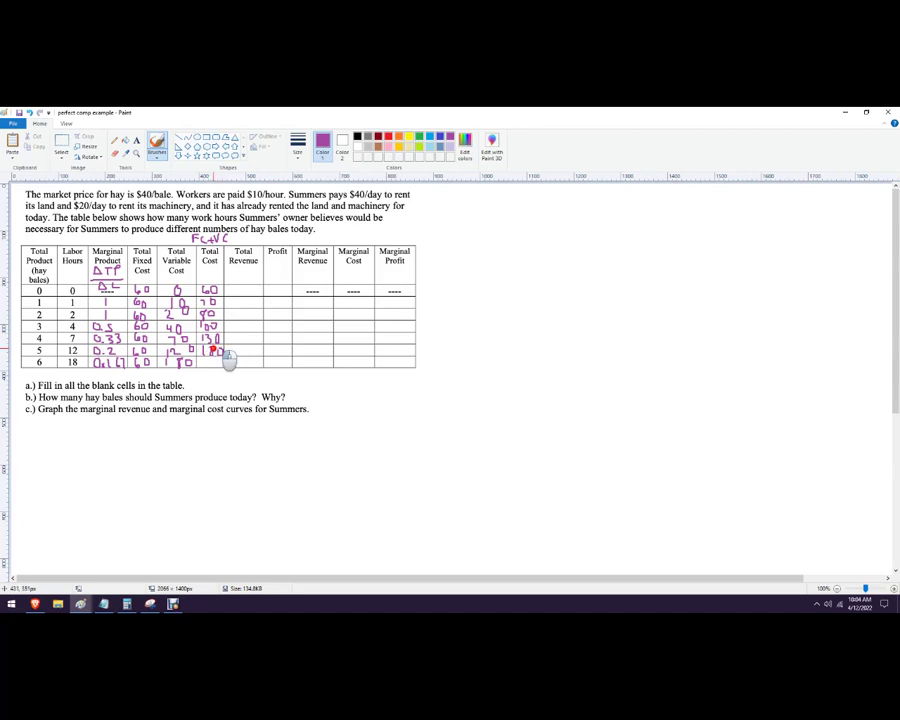
pyautogui.moveTo(202, 360); pyautogui.dragTo(210, 365)
pyautogui.moveTo(214, 358); pyautogui.dragTo(218, 363)
pyautogui.moveTo(218, 358); pyautogui.dragTo(221, 365)
# Write P×Q under the Total Revenue heading and enter 0, 40, 80 and 120 for 0 to 3 bales.
pyautogui.moveTo(230, 278)
pyautogui.mouseDown()
pyautogui.moveTo(231, 266)
pyautogui.moveTo(243, 280)
pyautogui.mouseUp()
pyautogui.moveTo(243, 273)
pyautogui.mouseDown()
pyautogui.moveTo(237, 280)
pyautogui.moveTo(250, 272)
pyautogui.moveTo(256, 280)
pyautogui.mouseUp()
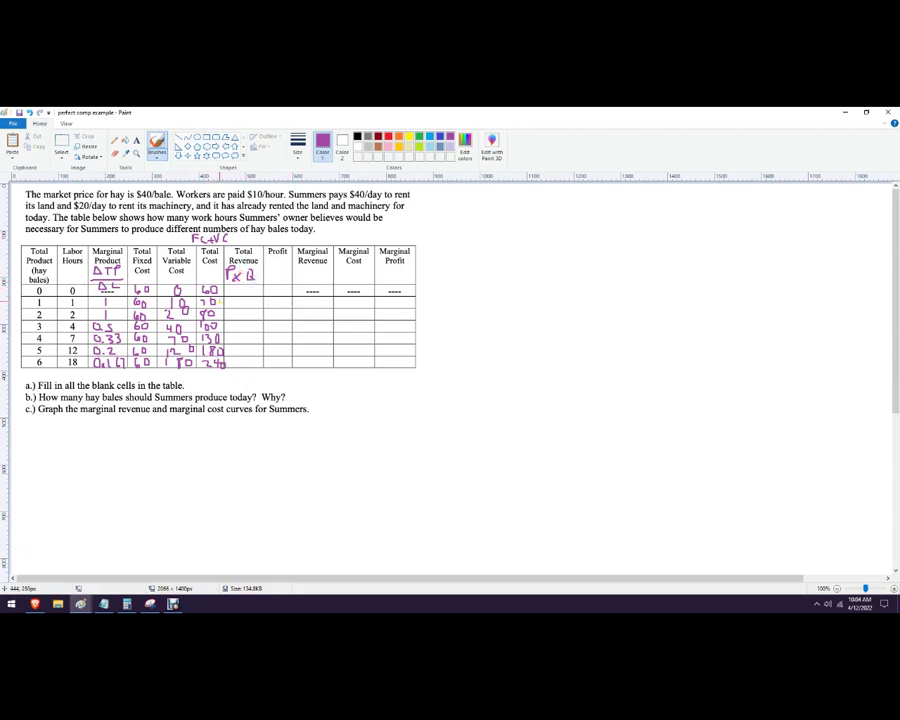
pyautogui.moveTo(242, 286); pyautogui.dragTo(241, 287)
pyautogui.moveTo(235, 298); pyautogui.dragTo(241, 304)
pyautogui.moveTo(238, 299)
pyautogui.mouseDown()
pyautogui.moveTo(237, 309)
pyautogui.moveTo(247, 303)
pyautogui.moveTo(243, 339)
pyautogui.mouseUp()
pyautogui.moveTo(248, 334)
pyautogui.mouseDown()
pyautogui.moveTo(237, 348)
pyautogui.moveTo(253, 350)
pyautogui.mouseUp()
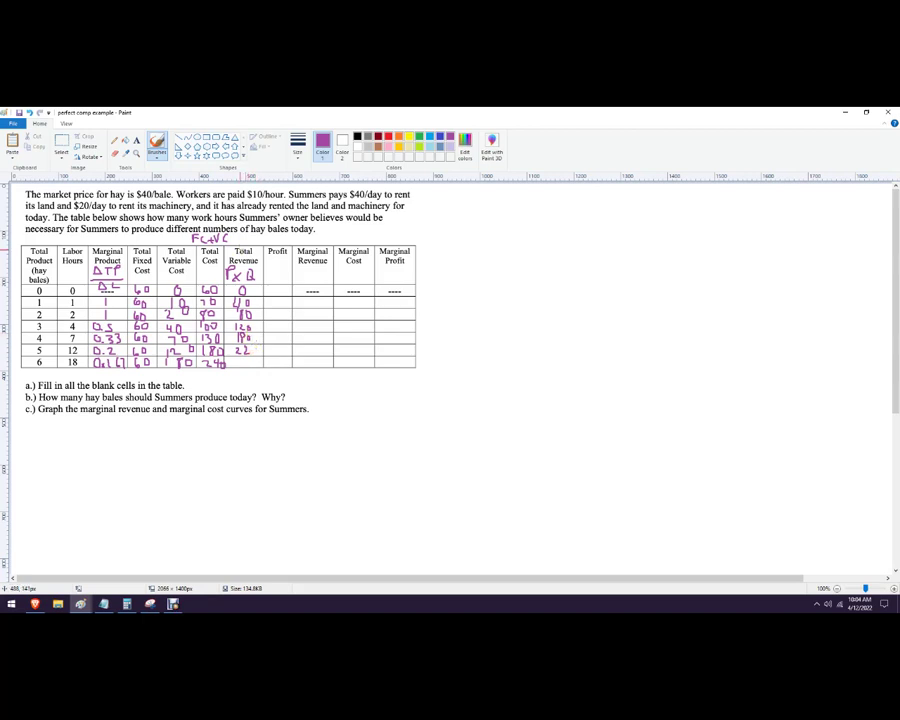
# Undo the last wrong Total Revenue strokes and write 160, 200 and 240 for 4, 5 and 6 bales.
pyautogui.hotkey('ctrl', 'z')
pyautogui.hotkey('ctrl', 'z')
pyautogui.hotkey('ctrl', 'z')
pyautogui.moveTo(243, 334); pyautogui.dragTo(243, 341)
pyautogui.moveTo(249, 336); pyautogui.dragTo(240, 366)
pyautogui.moveTo(243, 359); pyautogui.dragTo(249, 363)
pyautogui.moveTo(248, 359); pyautogui.dragTo(248, 366)
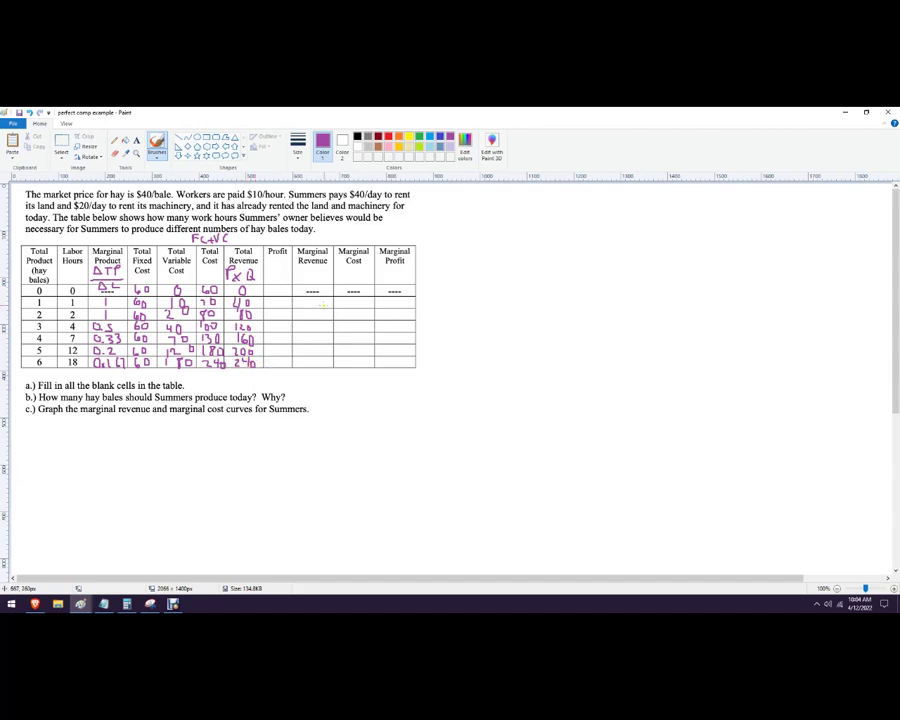
# Write TR-TC under the Profit heading and fill its column with -60, -30, 0, 20, 30, 20 and 0.
pyautogui.moveTo(264, 262); pyautogui.dragTo(289, 267)
pyautogui.moveTo(287, 267); pyautogui.dragTo(287, 273)
pyautogui.moveTo(294, 267); pyautogui.dragTo(295, 273)
pyautogui.moveTo(268, 290)
pyautogui.mouseDown()
pyautogui.moveTo(287, 290)
pyautogui.moveTo(280, 311)
pyautogui.mouseUp()
pyautogui.moveTo(271, 322)
pyautogui.mouseDown()
pyautogui.moveTo(279, 330)
pyautogui.moveTo(284, 323)
pyautogui.mouseUp()
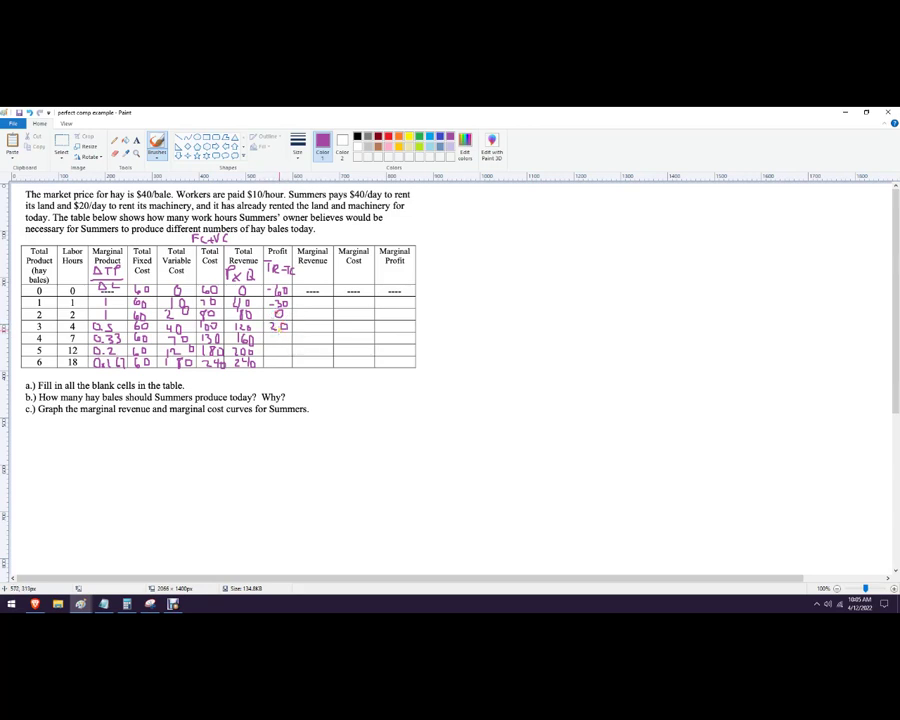
pyautogui.moveTo(269, 334); pyautogui.dragTo(268, 342)
pyautogui.moveTo(276, 336); pyautogui.dragTo(272, 359)
# Write the rules MR=MC and MR=P in the blank space below the table, beside the questions.
pyautogui.moveTo(355, 391); pyautogui.dragTo(404, 389)
pyautogui.moveTo(398, 394); pyautogui.dragTo(420, 394)
pyautogui.moveTo(428, 388); pyautogui.dragTo(424, 395)
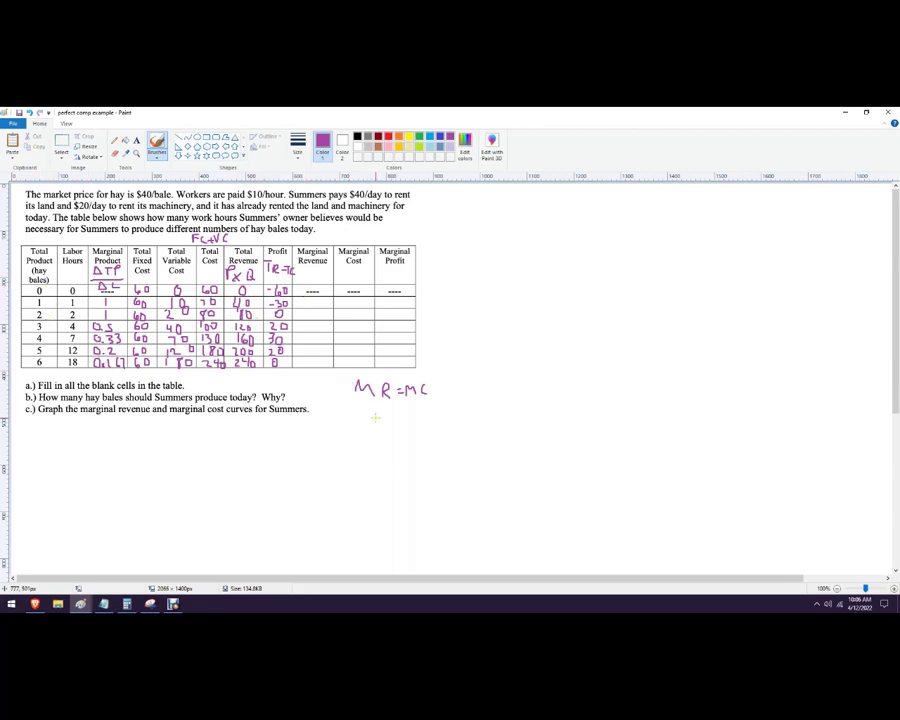
pyautogui.moveTo(364, 408); pyautogui.dragTo(380, 411)
pyautogui.moveTo(380, 403); pyautogui.dragTo(402, 407)
# Enter 40 in each Marginal Revenue cell for 1 through 6 bales.
pyautogui.moveTo(309, 300); pyautogui.dragTo(309, 305)
pyautogui.moveTo(315, 298); pyautogui.dragTo(309, 325)
pyautogui.moveTo(309, 322); pyautogui.dragTo(312, 351)
pyautogui.moveTo(310, 345); pyautogui.dragTo(310, 353)
pyautogui.moveTo(315, 346)
pyautogui.mouseDown()
pyautogui.moveTo(311, 368)
pyautogui.moveTo(318, 362)
pyautogui.mouseUp()
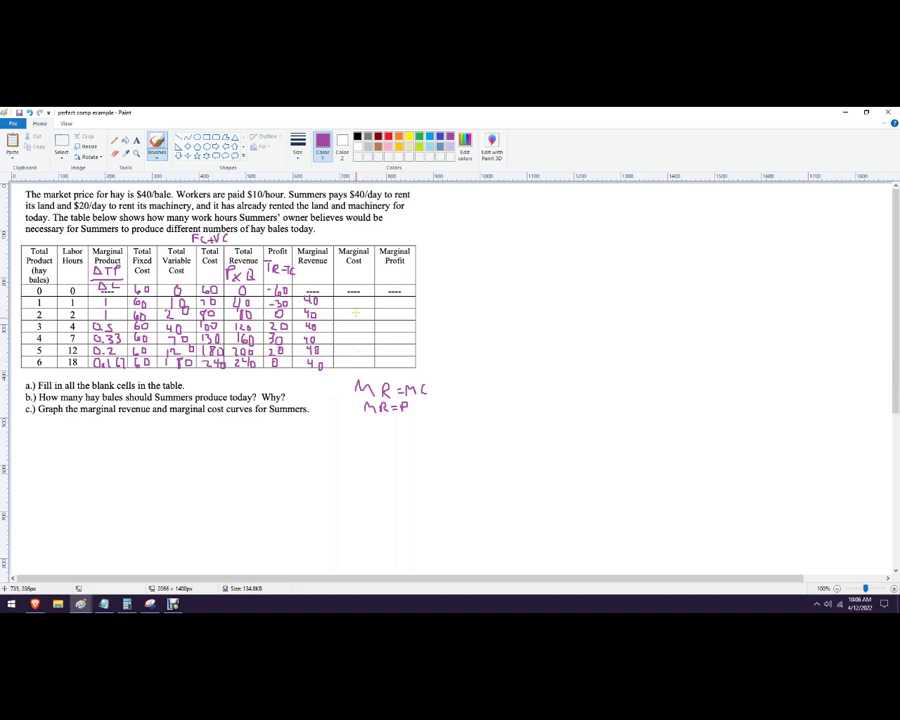
# Write ΔTC/ΔQ under the Marginal Cost heading and fill its column with 10, 10, 20, 30, 50 and 60.
pyautogui.moveTo(341, 264); pyautogui.dragTo(346, 273)
pyautogui.moveTo(343, 265)
pyautogui.mouseDown()
pyautogui.moveTo(355, 273)
pyautogui.moveTo(337, 283)
pyautogui.moveTo(348, 281)
pyautogui.mouseUp()
pyautogui.moveTo(344, 297)
pyautogui.mouseDown()
pyautogui.moveTo(344, 306)
pyautogui.moveTo(351, 299)
pyautogui.mouseUp()
pyautogui.moveTo(344, 309); pyautogui.dragTo(344, 317)
pyautogui.moveTo(349, 310)
pyautogui.mouseDown()
pyautogui.moveTo(352, 329)
pyautogui.moveTo(357, 323)
pyautogui.mouseUp()
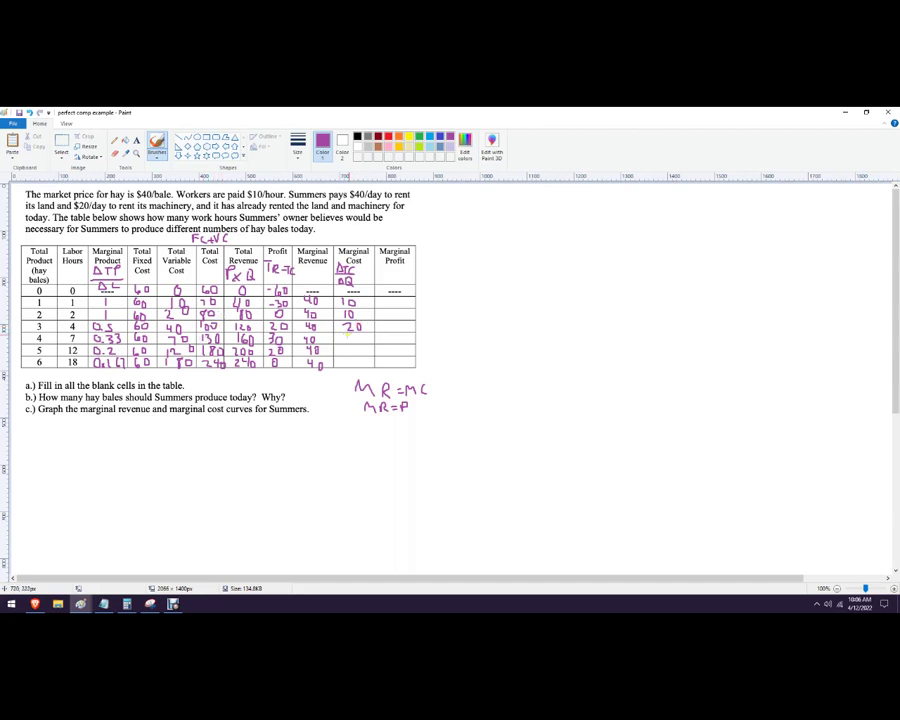
pyautogui.moveTo(347, 334); pyautogui.dragTo(356, 336)
pyautogui.moveTo(344, 351); pyautogui.dragTo(342, 354)
pyautogui.moveTo(342, 348)
pyautogui.mouseDown()
pyautogui.moveTo(350, 349)
pyautogui.moveTo(343, 363)
pyautogui.mouseUp()
pyautogui.moveTo(352, 361); pyautogui.dragTo(353, 360)
# Write MR-MC above Marginal Profit and fill its column with 30, 30, 20, 10, -10 and -20.
pyautogui.moveTo(383, 242)
pyautogui.mouseDown()
pyautogui.moveTo(440, 234)
pyautogui.moveTo(448, 242)
pyautogui.mouseUp()
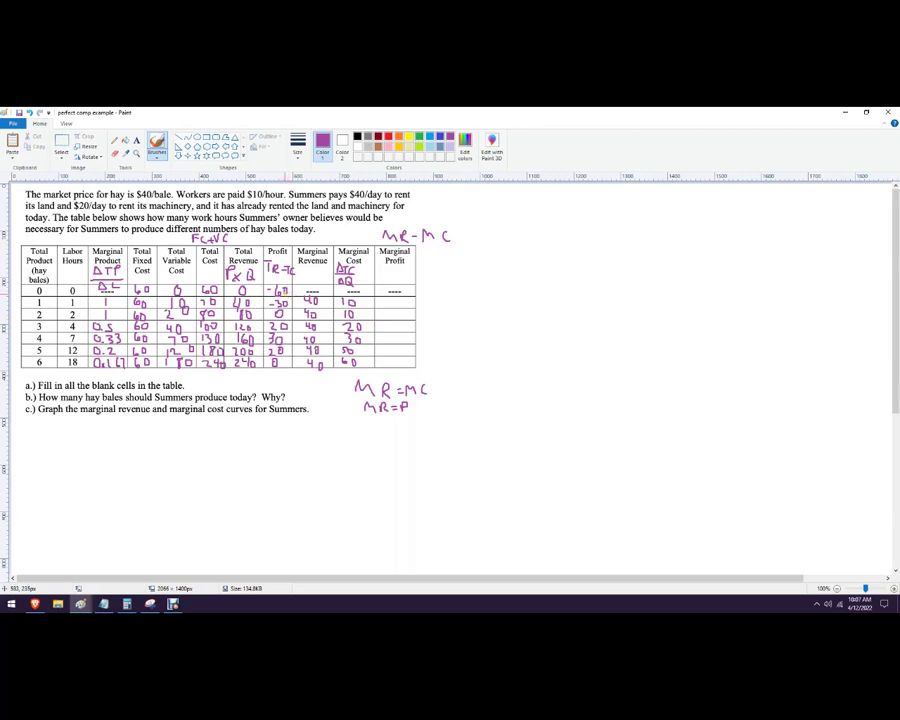
pyautogui.moveTo(386, 297)
pyautogui.mouseDown()
pyautogui.moveTo(387, 307)
pyautogui.moveTo(400, 298)
pyautogui.mouseUp()
pyautogui.moveTo(386, 309)
pyautogui.mouseDown()
pyautogui.moveTo(387, 319)
pyautogui.moveTo(400, 310)
pyautogui.mouseUp()
pyautogui.moveTo(386, 322)
pyautogui.mouseDown()
pyautogui.moveTo(392, 330)
pyautogui.moveTo(397, 323)
pyautogui.moveTo(393, 355)
pyautogui.mouseUp()
pyautogui.moveTo(400, 347); pyautogui.dragTo(399, 348)
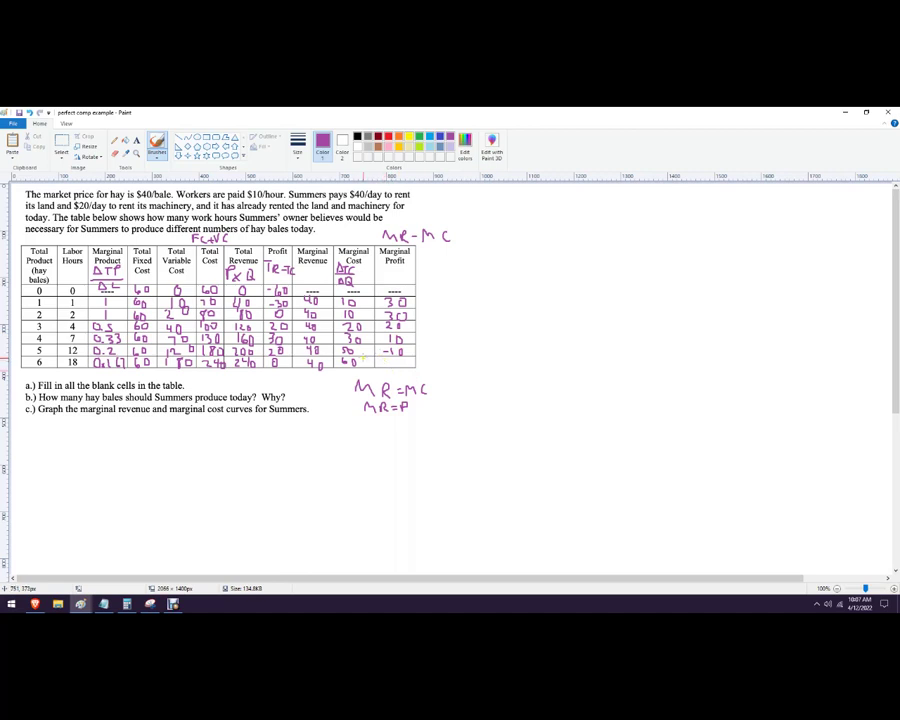
pyautogui.moveTo(381, 363); pyautogui.dragTo(401, 363)
# Mark the 4-bale row with an arrow, extend MR-MC with =0, and write 4 as the answer to question b.
pyautogui.moveTo(449, 334)
pyautogui.mouseDown()
pyautogui.moveTo(421, 338)
pyautogui.moveTo(433, 344)
pyautogui.mouseUp()
pyautogui.moveTo(456, 233); pyautogui.dragTo(463, 233)
pyautogui.moveTo(456, 238); pyautogui.dragTo(471, 231)
pyautogui.moveTo(224, 380); pyautogui.dragTo(231, 392)
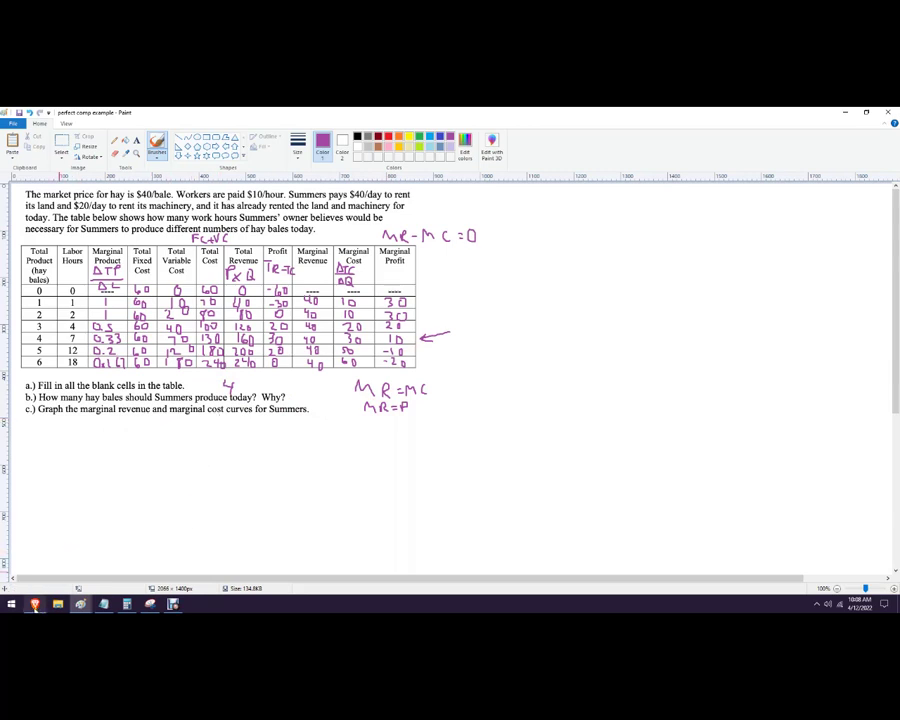
# Switch to the GeoGebra graph in the browser and use the Move tool to examine the marginal revenue and cost curves.
pyautogui.click(35, 604)
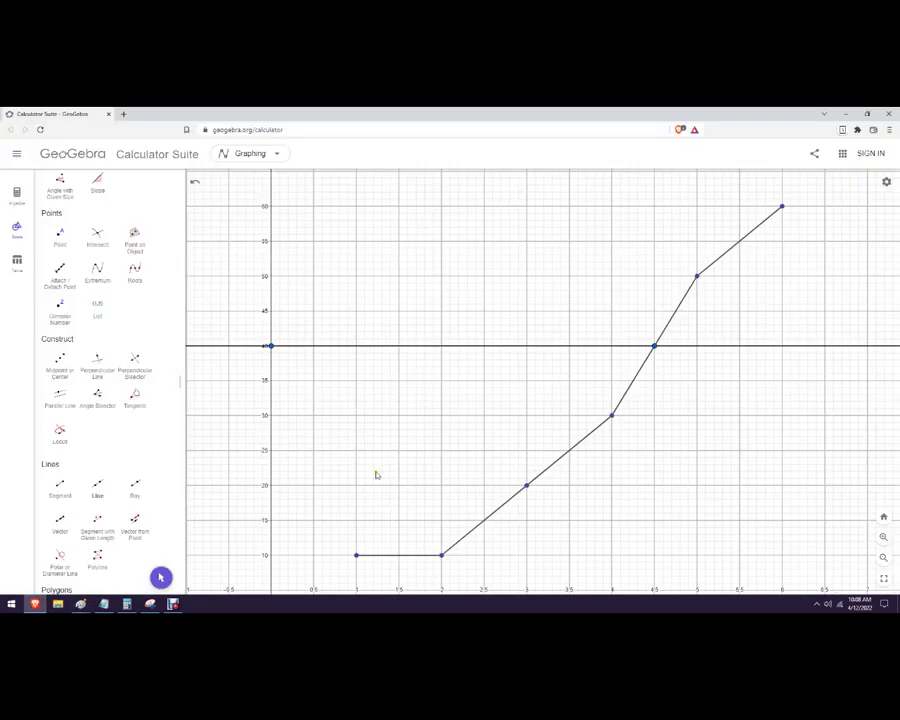
pyautogui.click(162, 577)
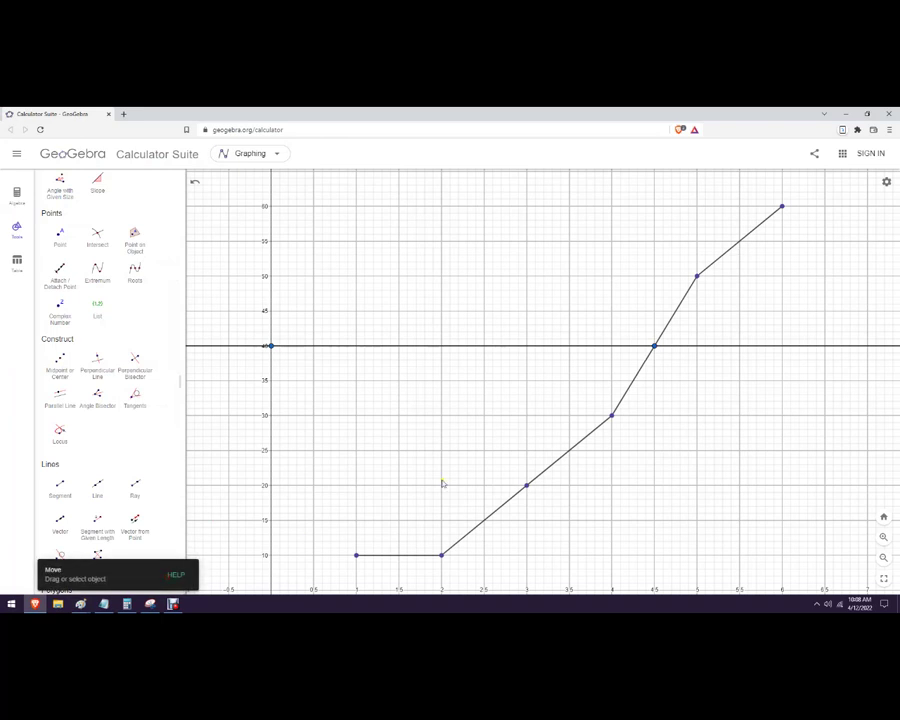
pyautogui.moveTo(398, 442); pyautogui.dragTo(380, 432)
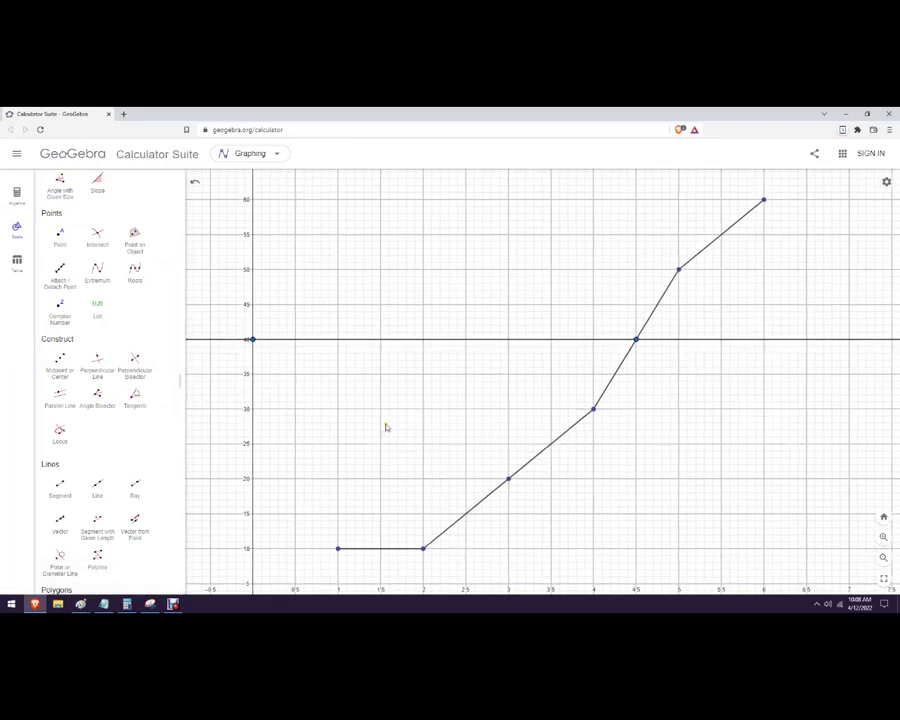